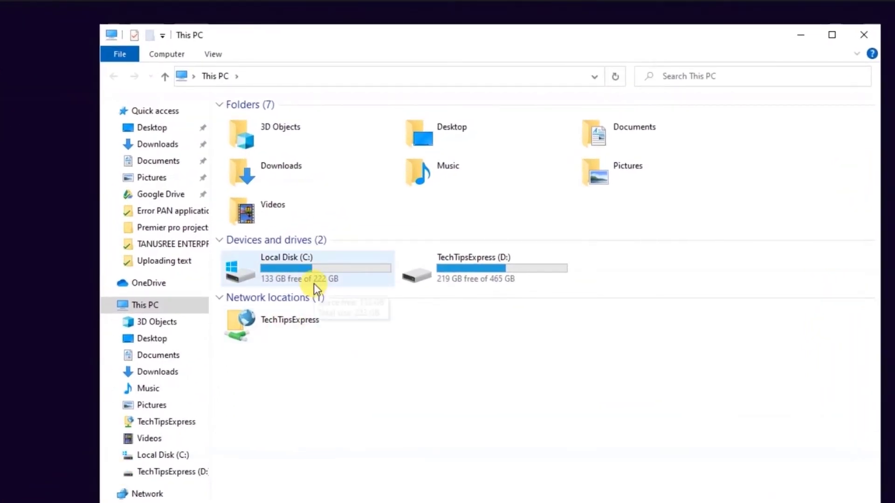
- Open the TechTipsExpress user folder inside Users on Local Disk (C:)
double_click(314, 283)
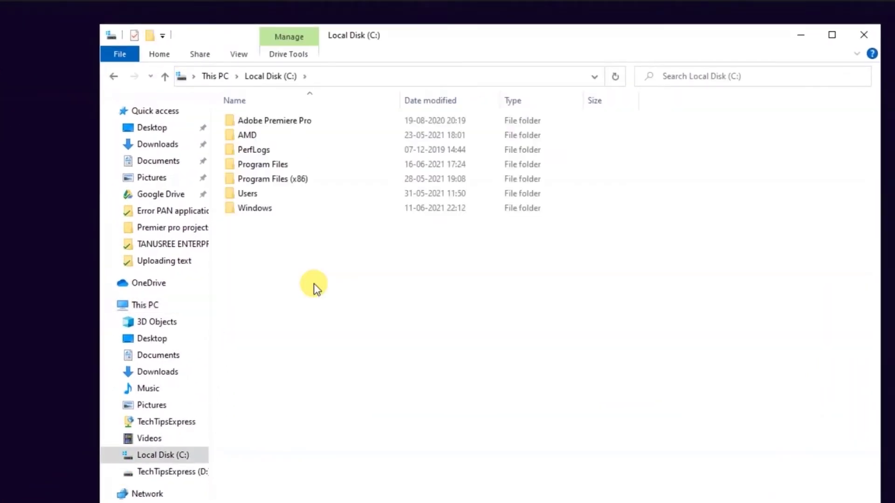
double_click(267, 198)
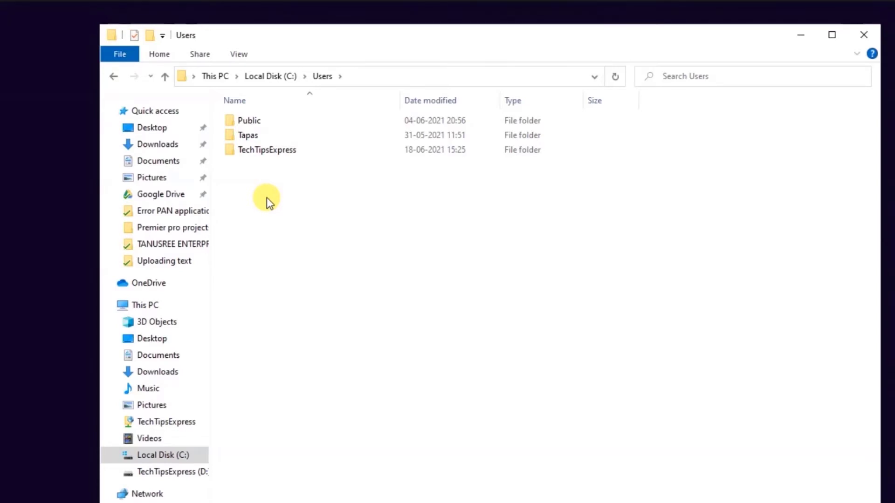
double_click(281, 156)
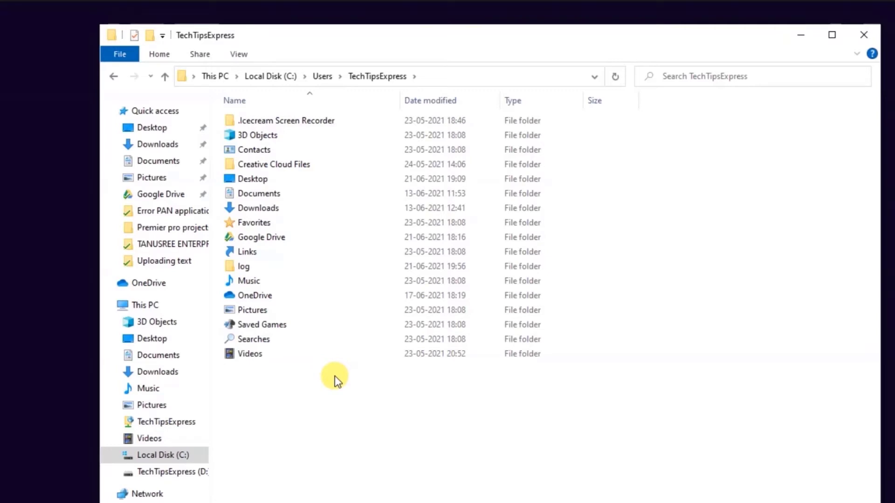
- Show hidden items in the user folder and open the Local folder inside AppData
click(236, 54)
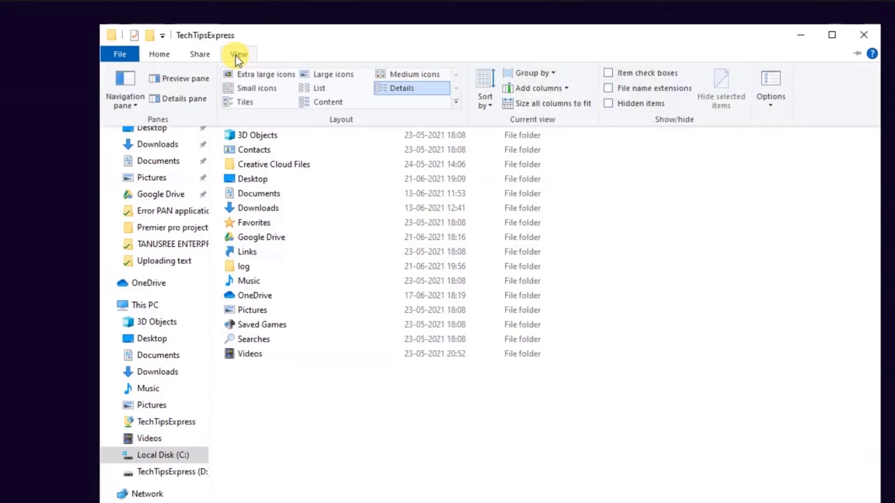
click(634, 108)
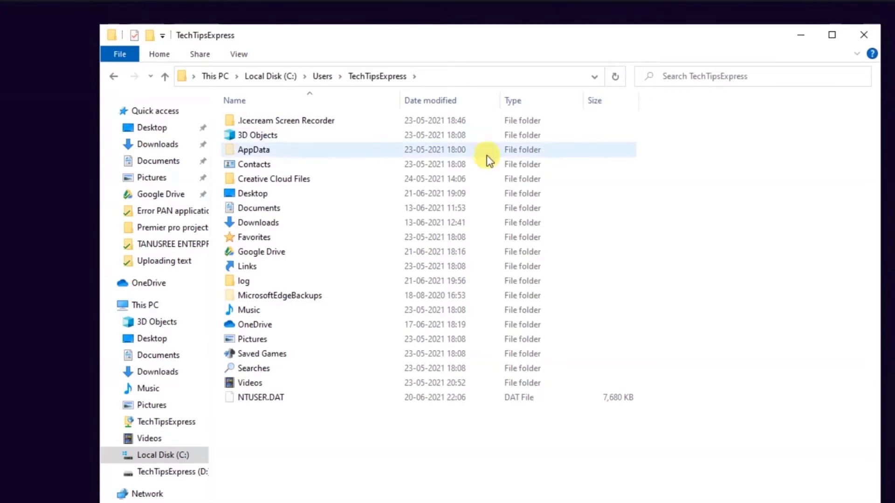
double_click(315, 148)
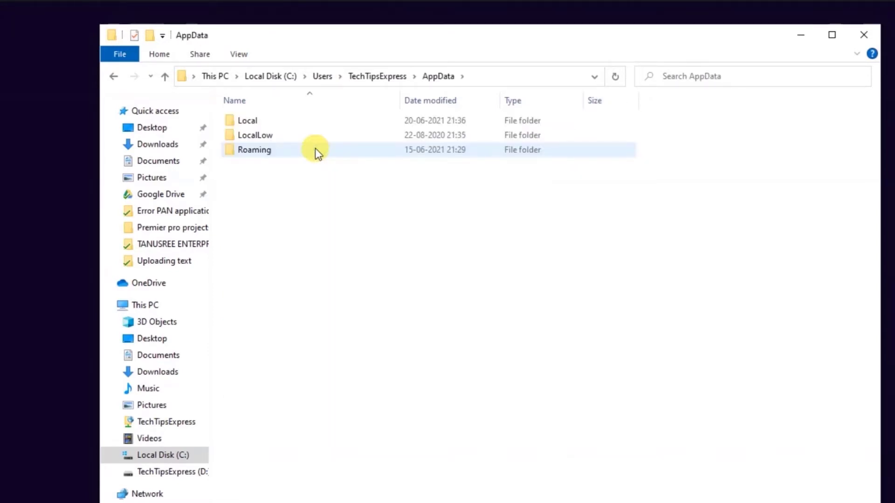
double_click(297, 121)
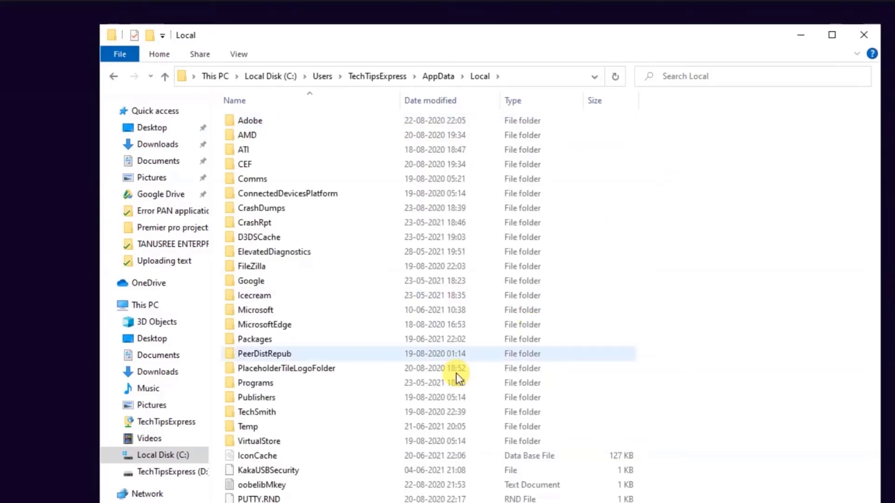
- Delete the IconCache database file from the AppData Local folder
click(300, 458)
right_click(300, 460)
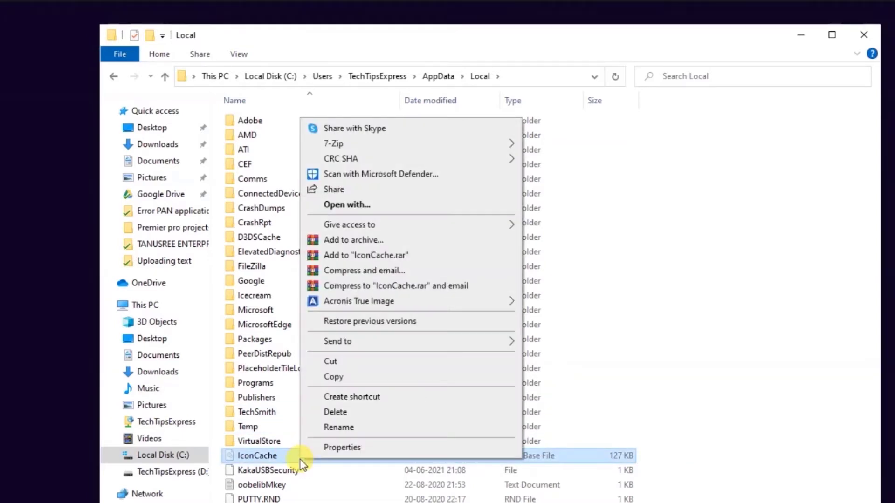
click(334, 413)
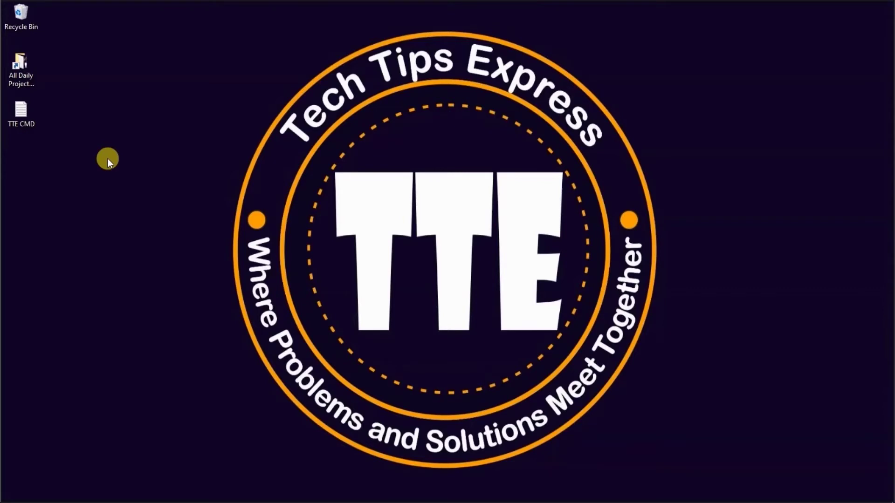
- Open the desktop icon settings from the Themes page of the desktop's personalization settings
right_click(108, 159)
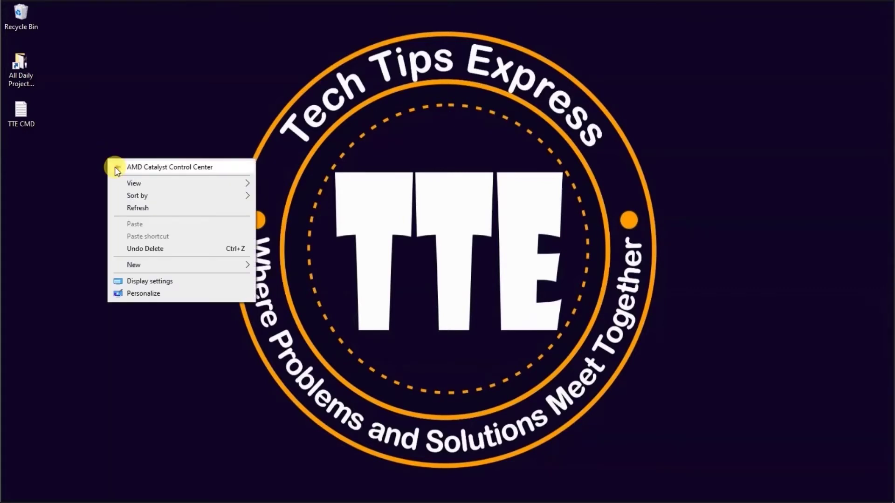
click(177, 292)
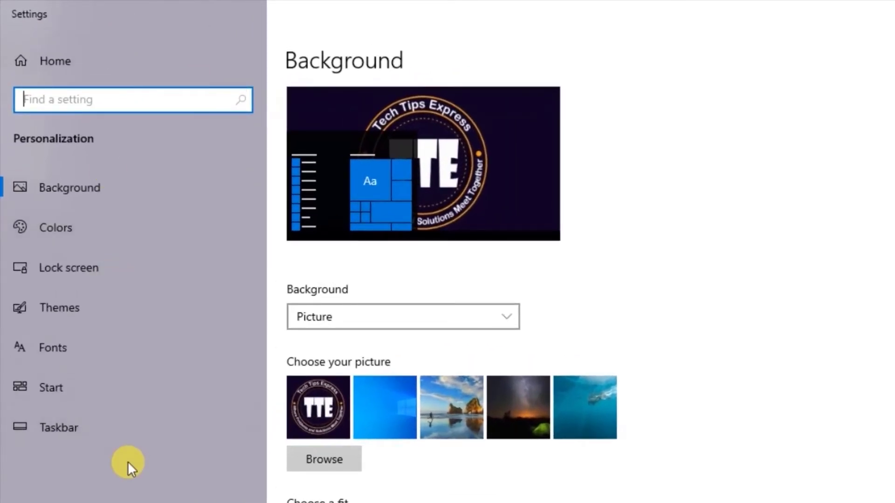
click(127, 314)
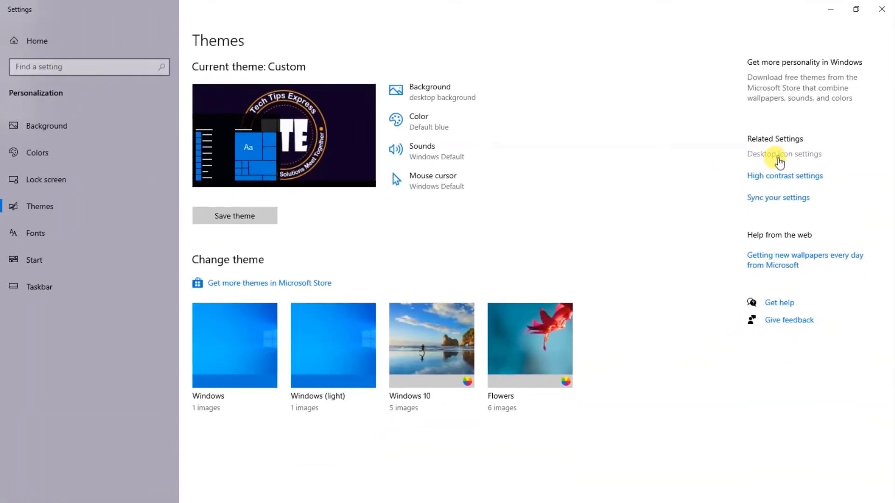
click(779, 158)
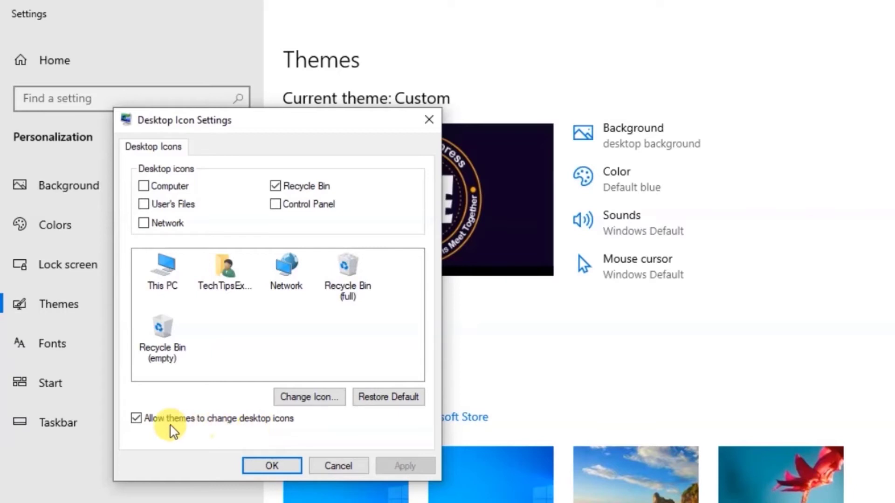
- Disable "Allow themes to change desktop icons" and apply the change to the desktop icon settings
click(138, 422)
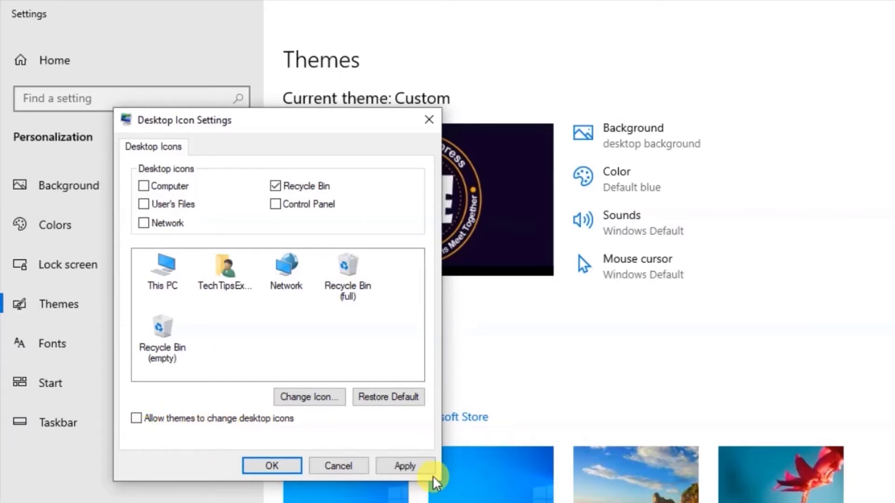
click(419, 470)
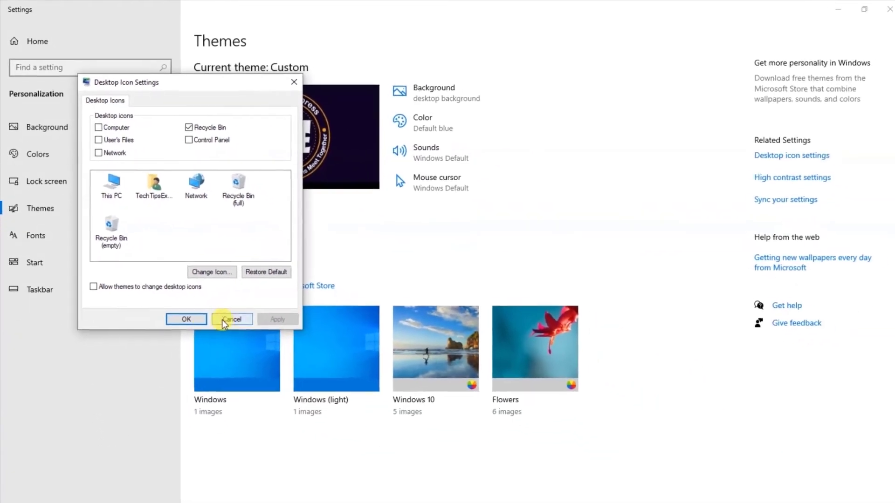
click(188, 321)
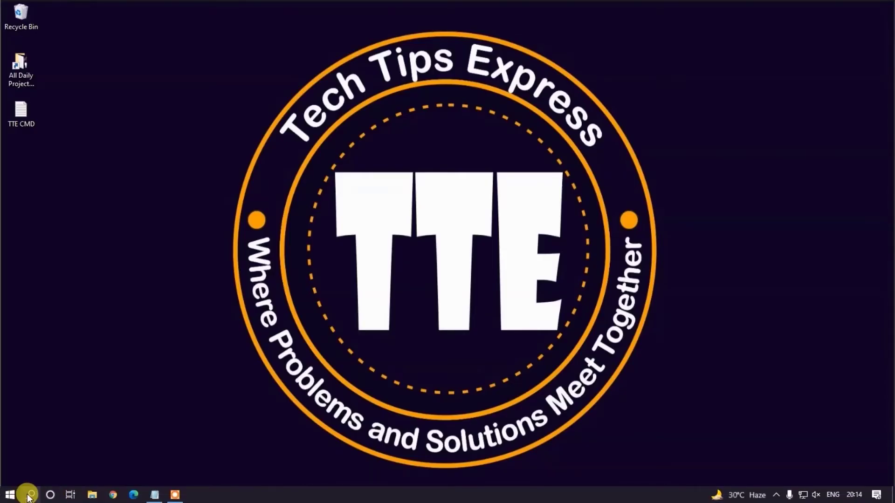
- Search Windows for "device" and open Device Manager
click(30, 496)
text(dev)
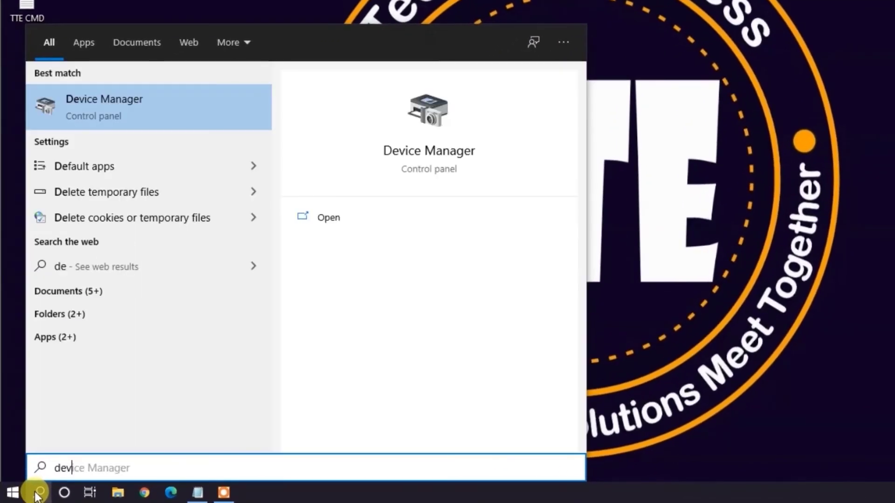
text(ice)
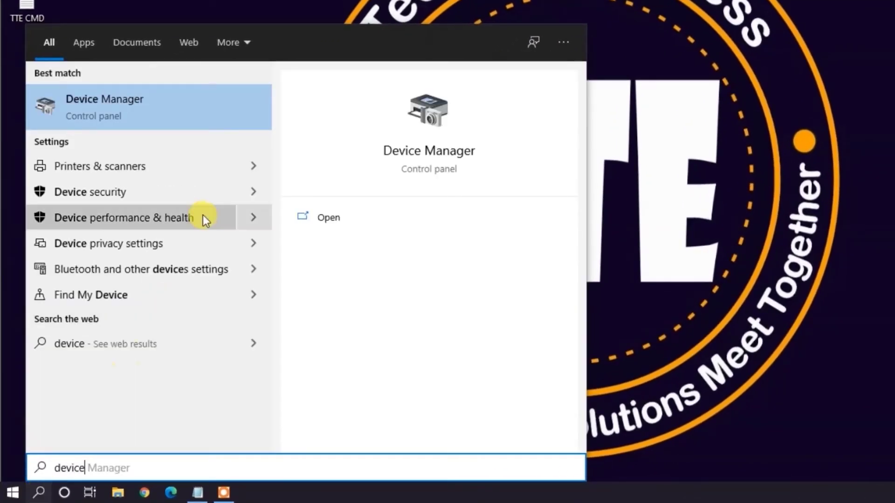
click(219, 125)
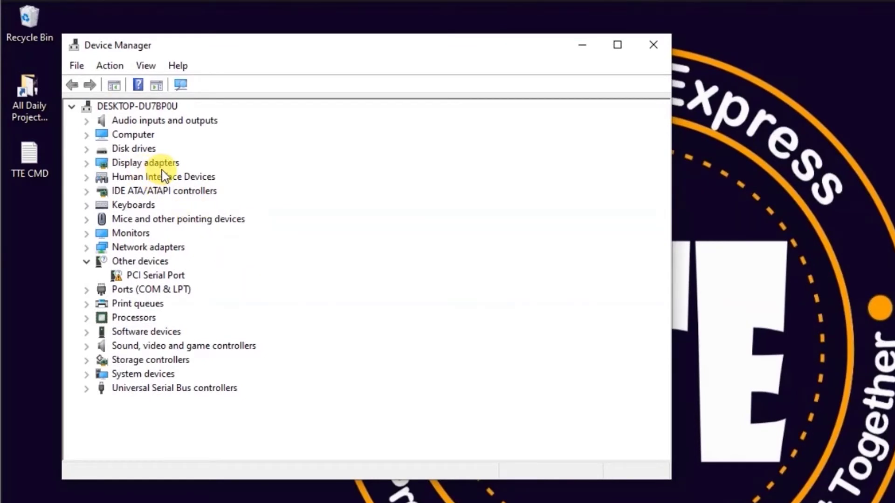
- Uninstall the AMD Radeon HD 5450 display adapter, including deletion of its driver software
click(85, 165)
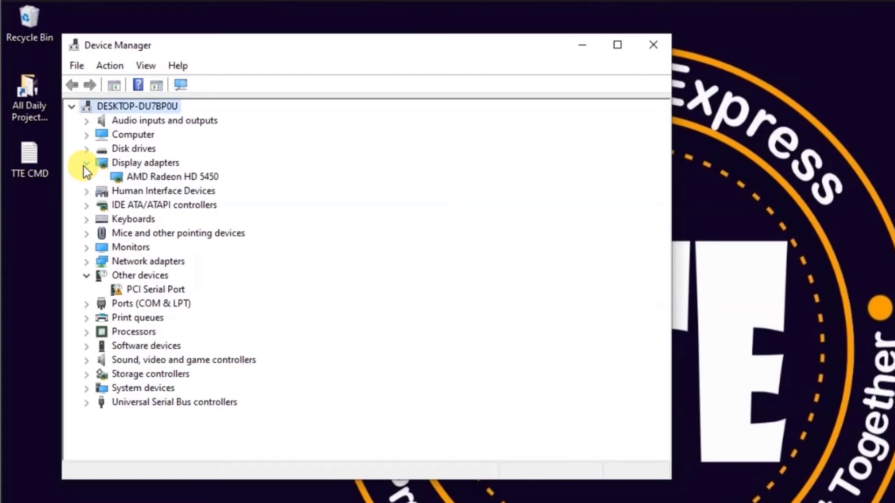
click(177, 180)
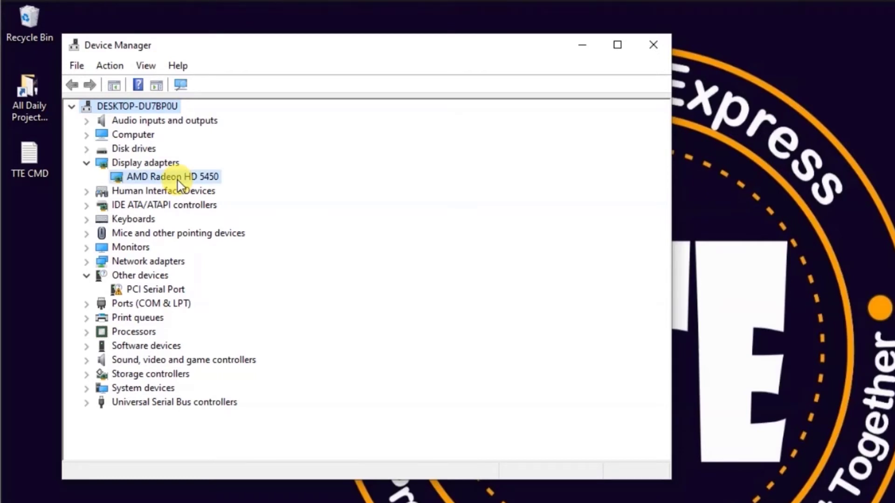
right_click(178, 180)
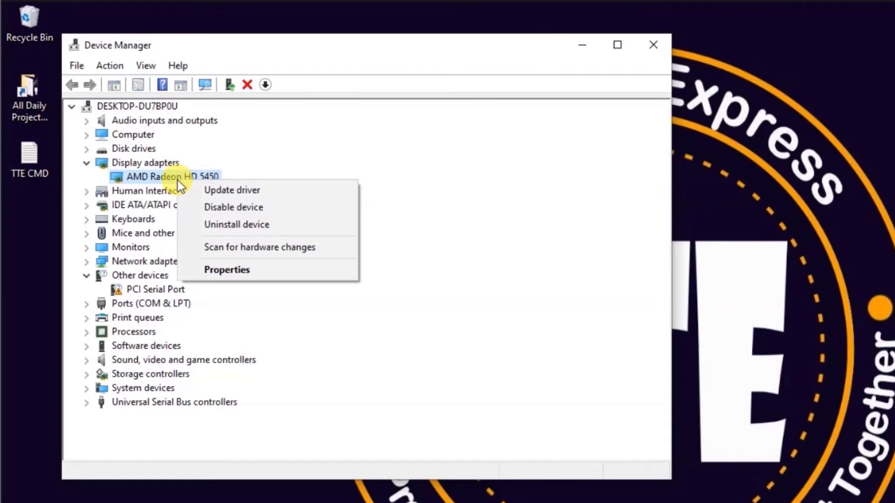
click(261, 224)
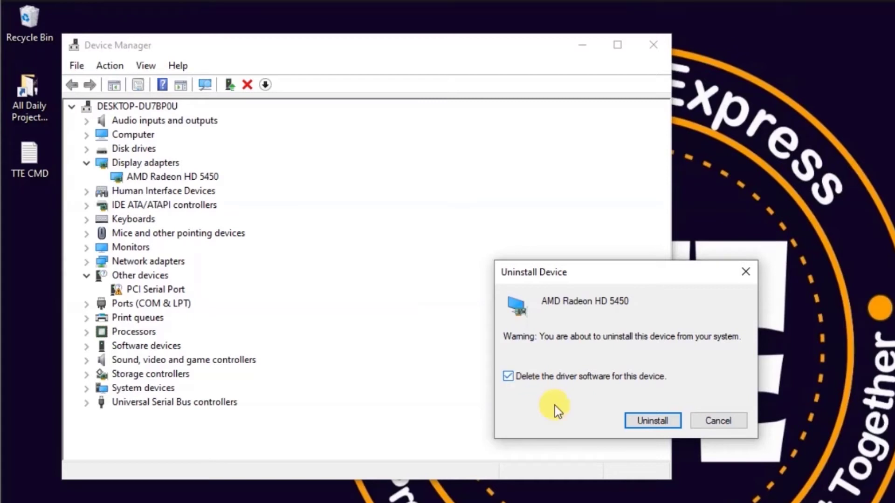
click(652, 421)
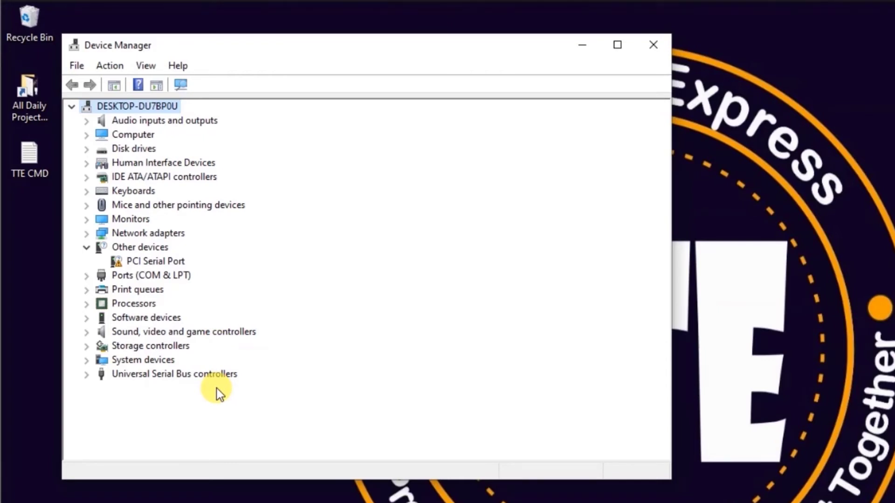
- Scan for hardware changes so the display adapter is detected again, and select the Display adapters category
click(119, 67)
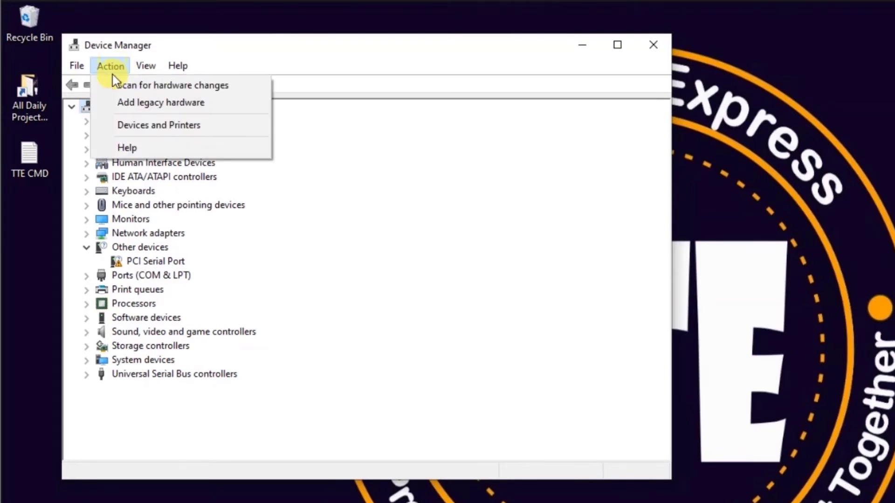
click(219, 86)
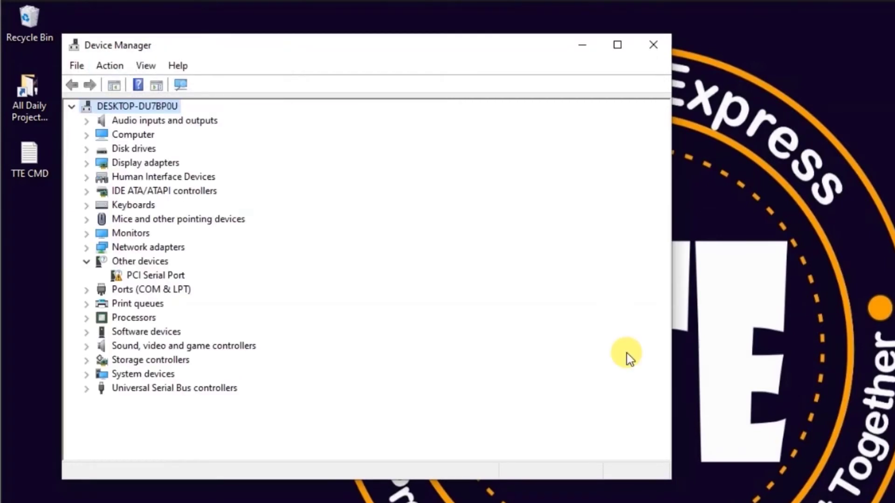
click(182, 164)
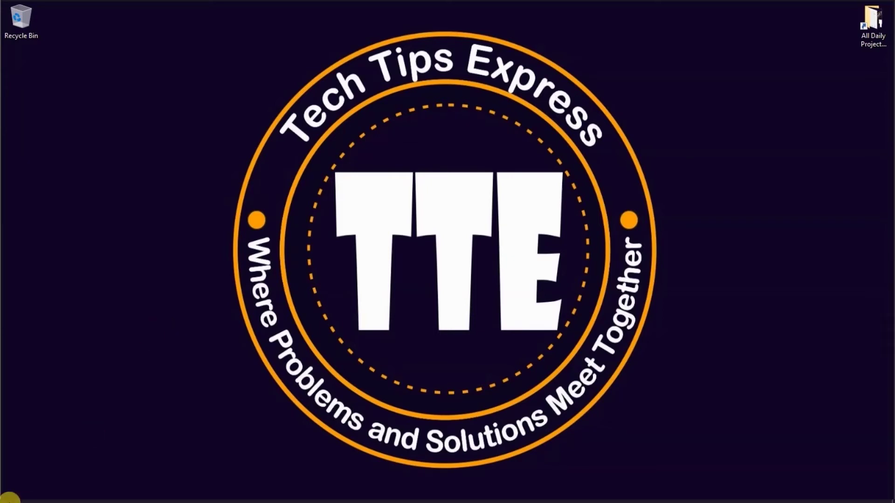
- Search Windows for "update" and open the Check for updates setting
click(29, 495)
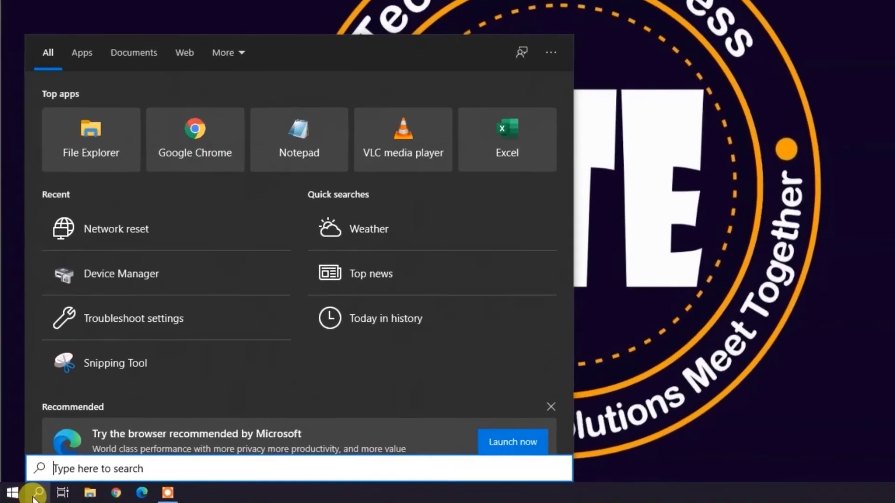
text(update)
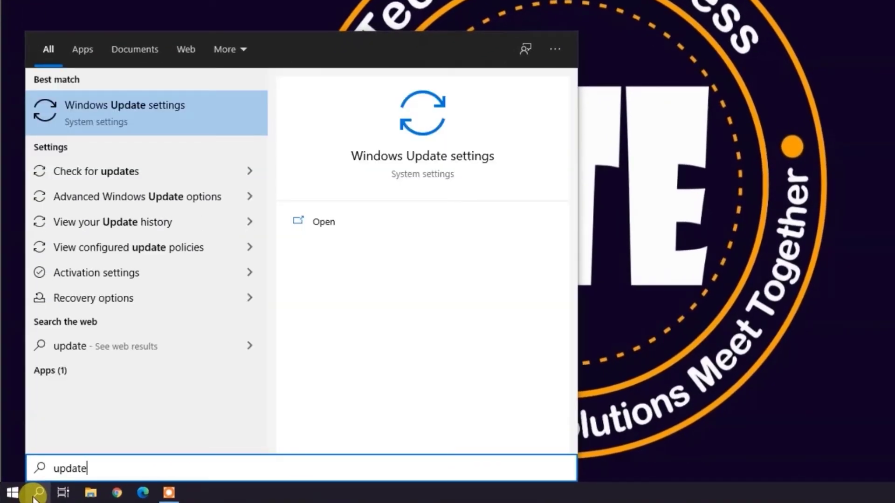
click(133, 171)
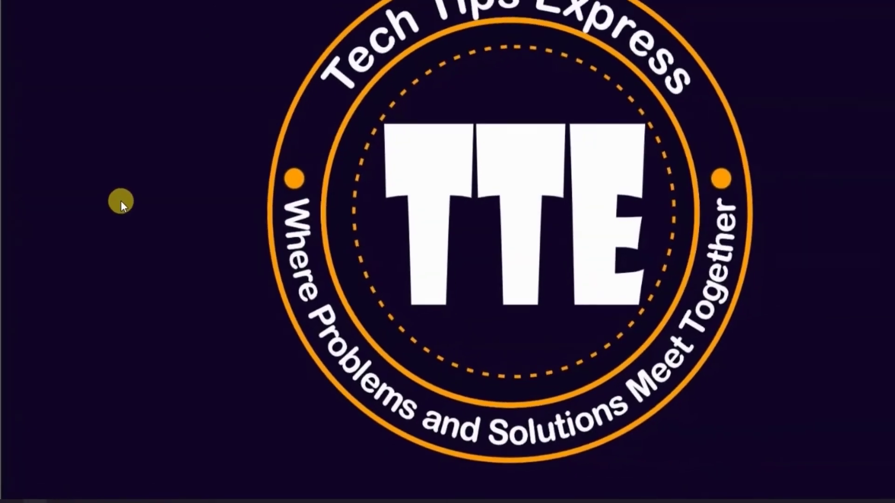